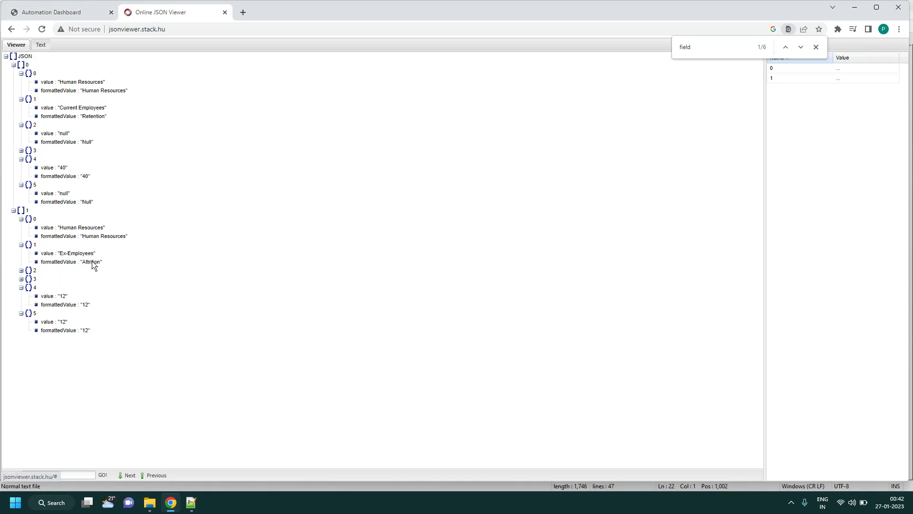
Step: Go back to the Automation Dashboard and clear its network log
{"action": "left_click", "coordinate": [57, 12]}
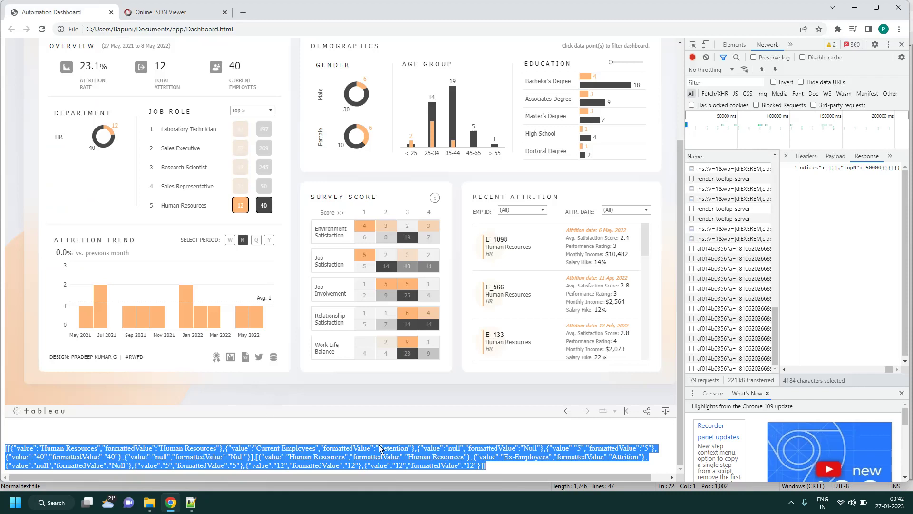
{"action": "scroll", "coordinate": [380, 448], "scroll_direction": "up", "scroll_amount": 2}
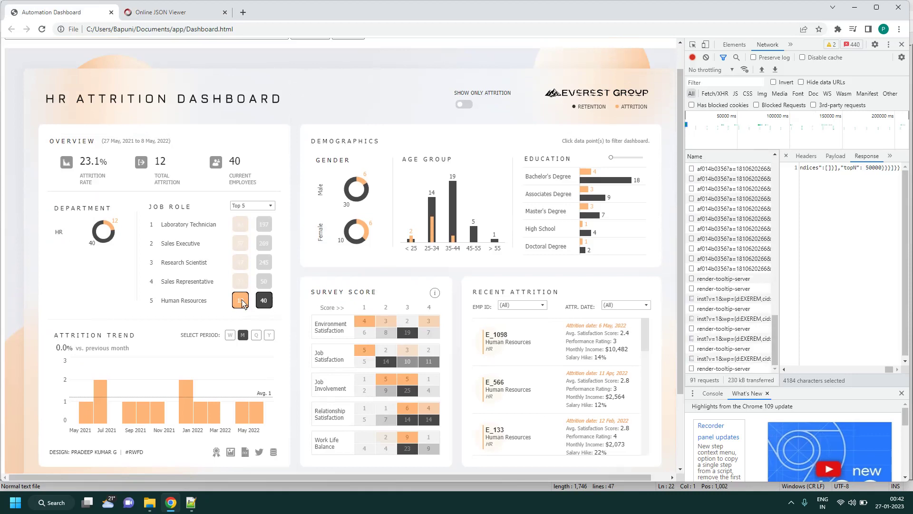
{"action": "scroll", "coordinate": [167, 190], "scroll_direction": "up", "scroll_amount": 1}
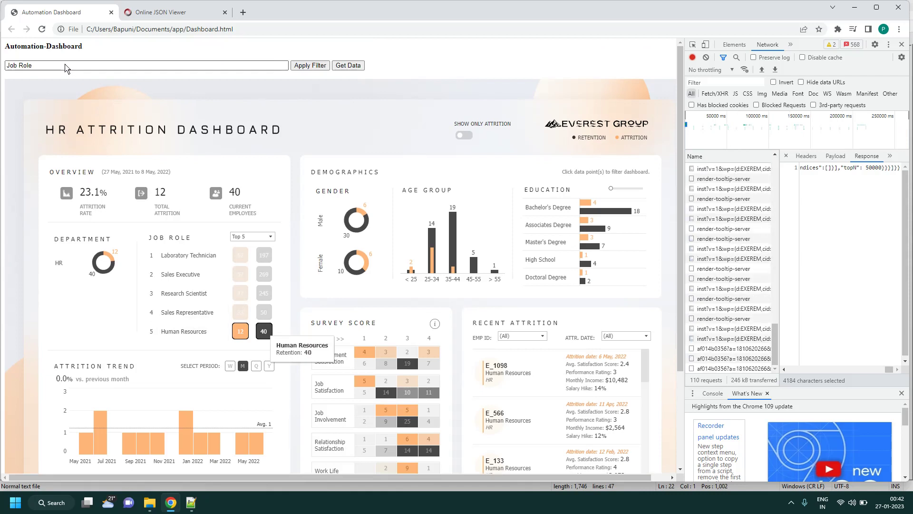
{"action": "left_click", "coordinate": [706, 58]}
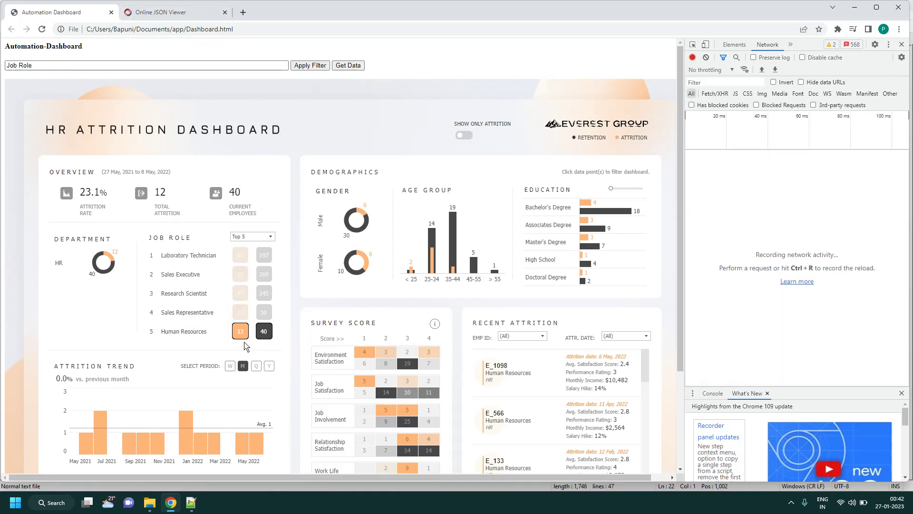
Step: Show the summary JSON as raw text in the JSON Viewer, then clear the dashboard's network log again
{"action": "left_click", "coordinate": [190, 12]}
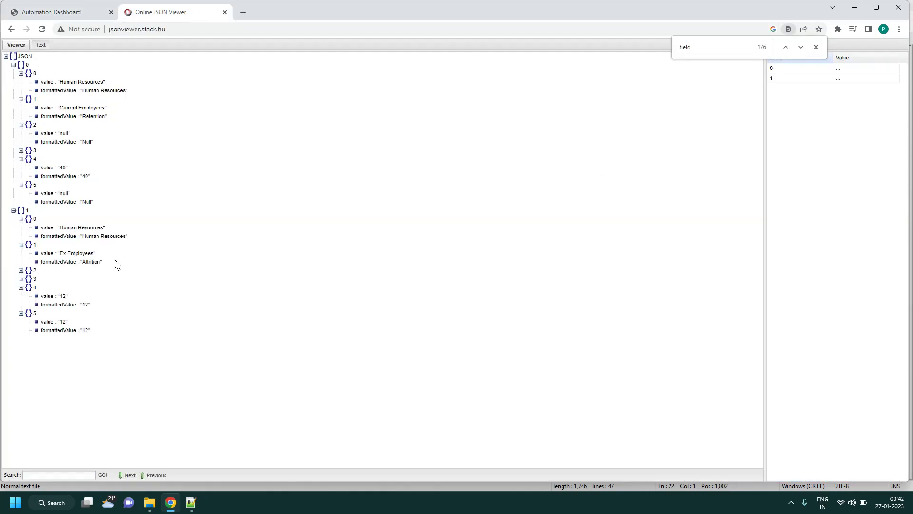
{"action": "left_click", "coordinate": [81, 13]}
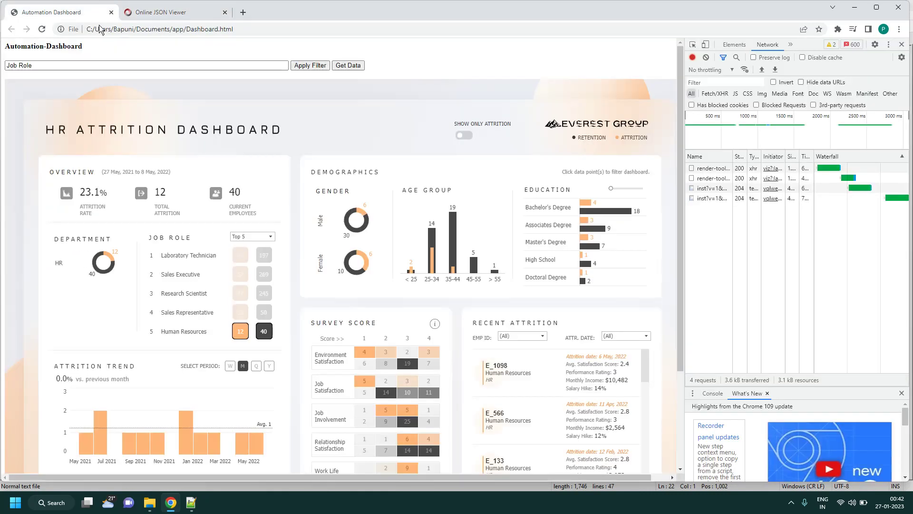
{"action": "left_click", "coordinate": [159, 14]}
{"action": "left_click", "coordinate": [41, 46]}
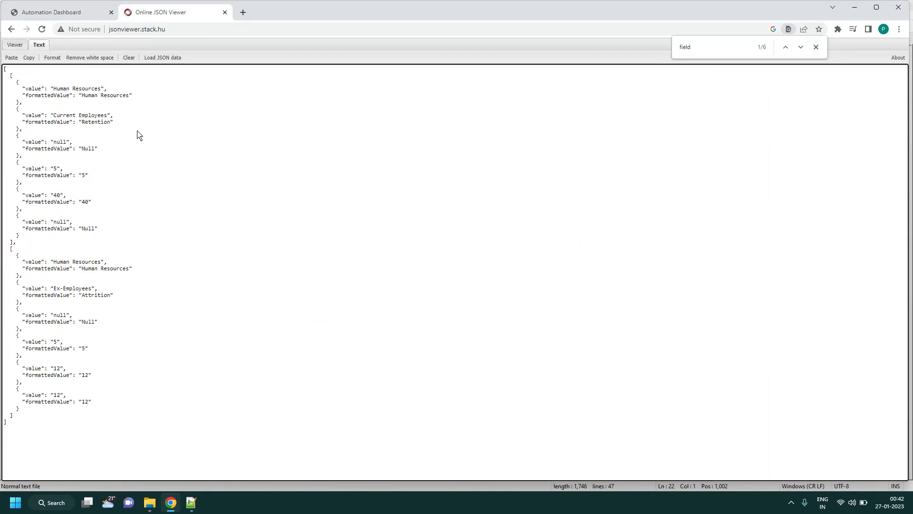
{"action": "left_click", "coordinate": [79, 13]}
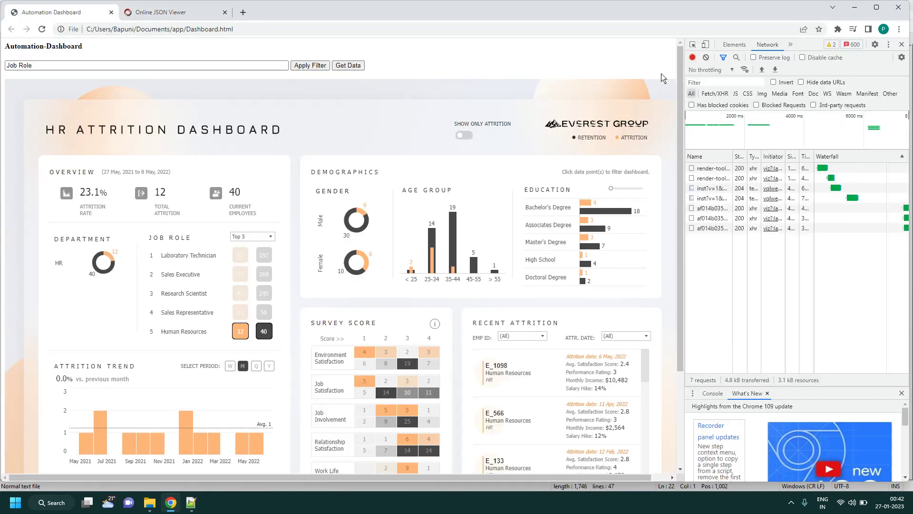
{"action": "left_click", "coordinate": [706, 57]}
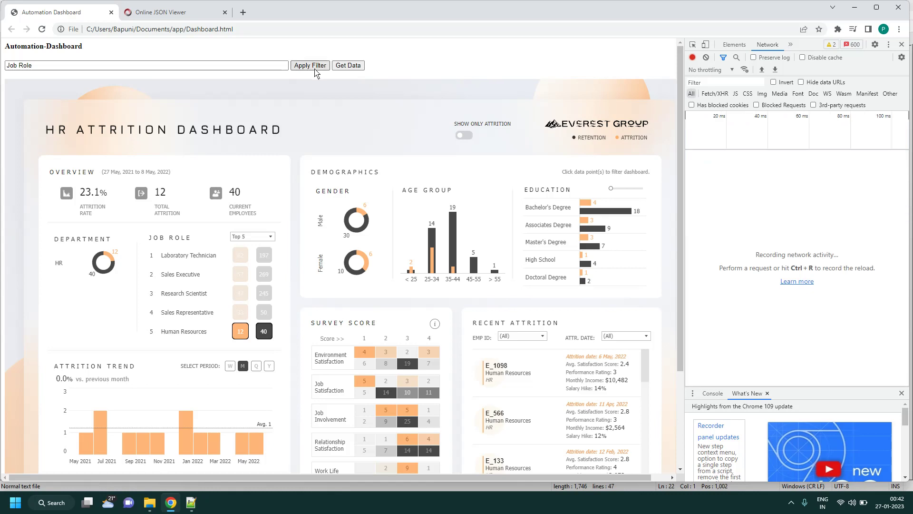
Step: Fetch the worksheet summary with Get Data and select its api-get-worksheet-summary response JSON
{"action": "left_click", "coordinate": [348, 65]}
{"action": "left_click", "coordinate": [717, 169]}
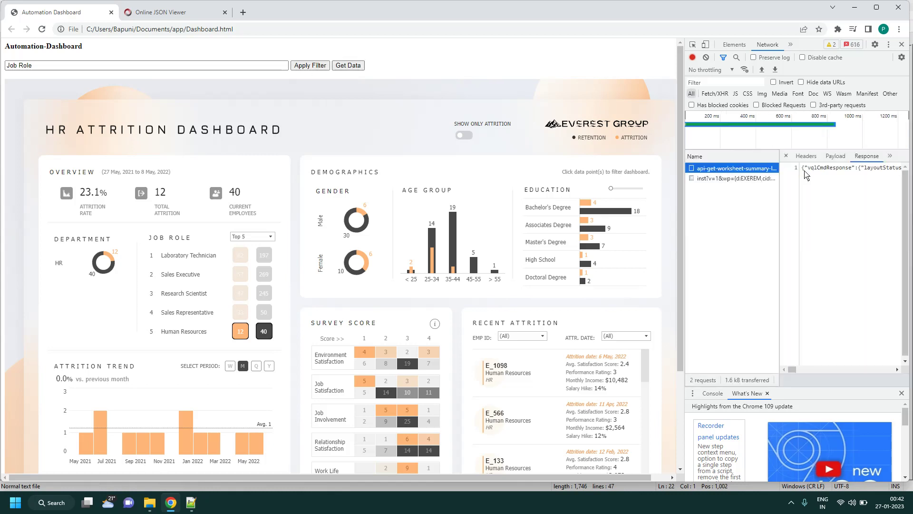
{"action": "left_click", "coordinate": [858, 170]}
{"action": "key", "text": "ctrl+a"}
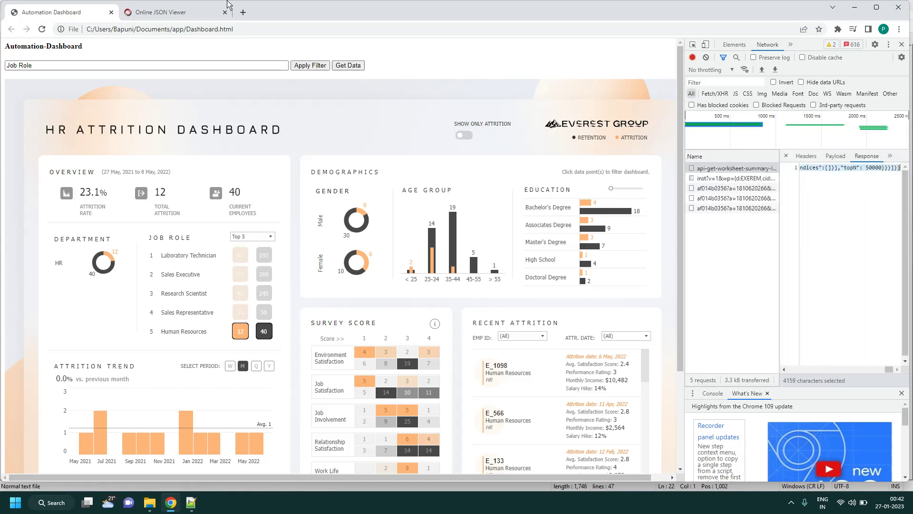
Step: Paste the response into the JSON Viewer, format it, and select the caption Toggle Attrition/Retention 2
{"action": "left_click", "coordinate": [188, 19]}
{"action": "key", "text": "ctrl+a"}
{"action": "key", "text": "ctrl+v"}
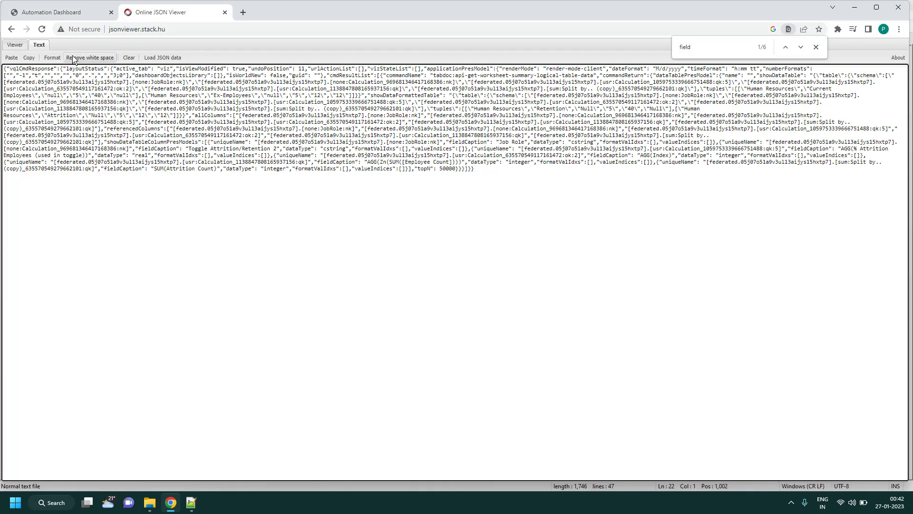
{"action": "left_click", "coordinate": [52, 58]}
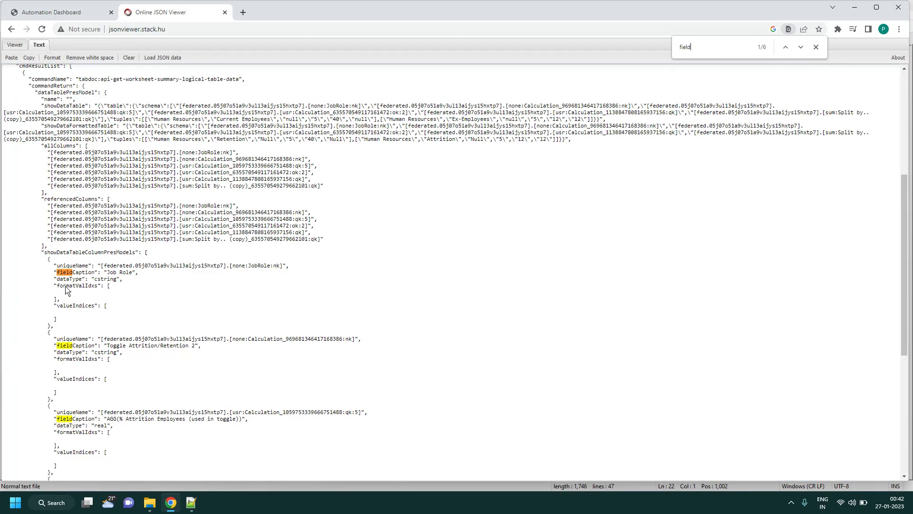
{"action": "left_click_drag", "start_coordinate": [108, 348], "coordinate": [195, 348]}
{"action": "key", "text": "ctrl+c"}
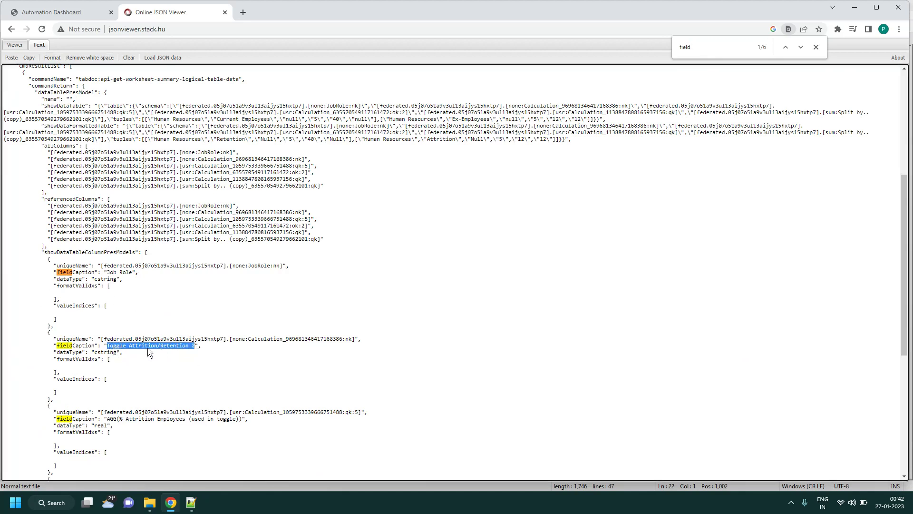
{"action": "left_click", "coordinate": [67, 14]}
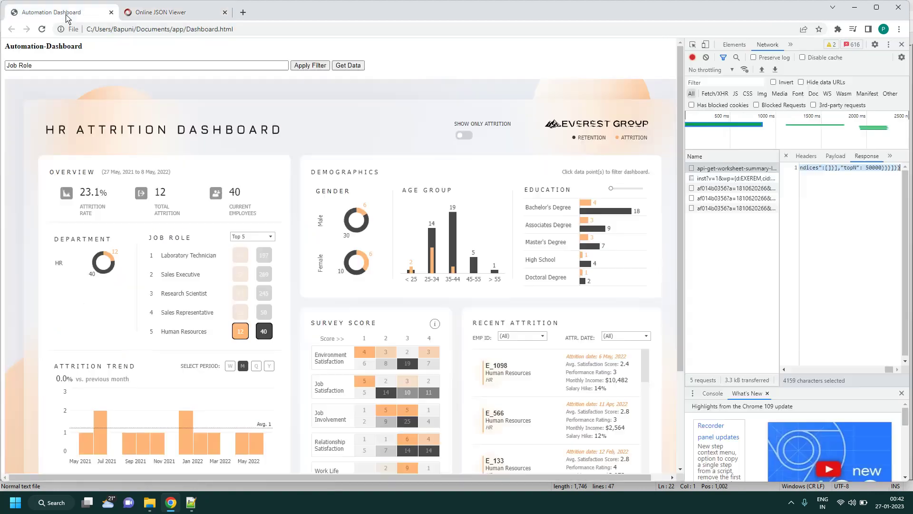
Step: Paste the Toggle Attrition/Retention 2 caption into the filter box after Job Role
{"action": "left_click", "coordinate": [105, 67]}
{"action": "key", "text": "ctrl+v"}
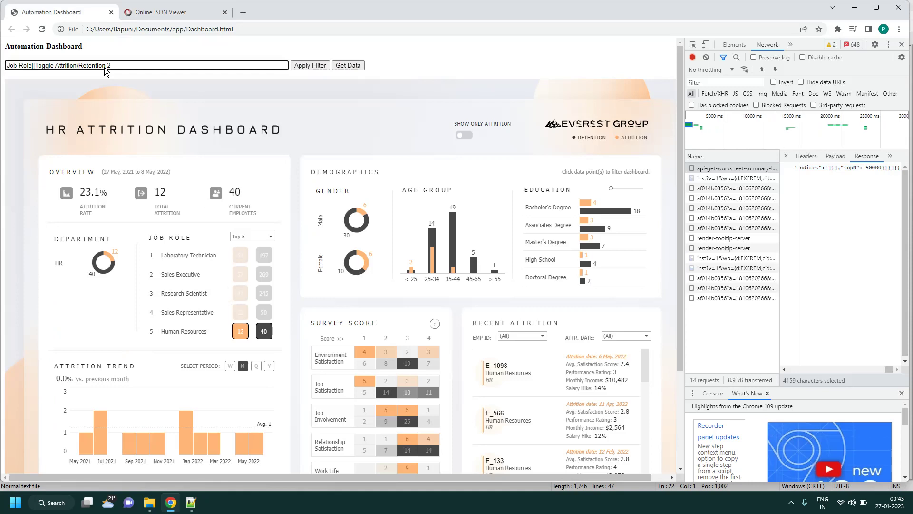
{"action": "left_click", "coordinate": [153, 14]}
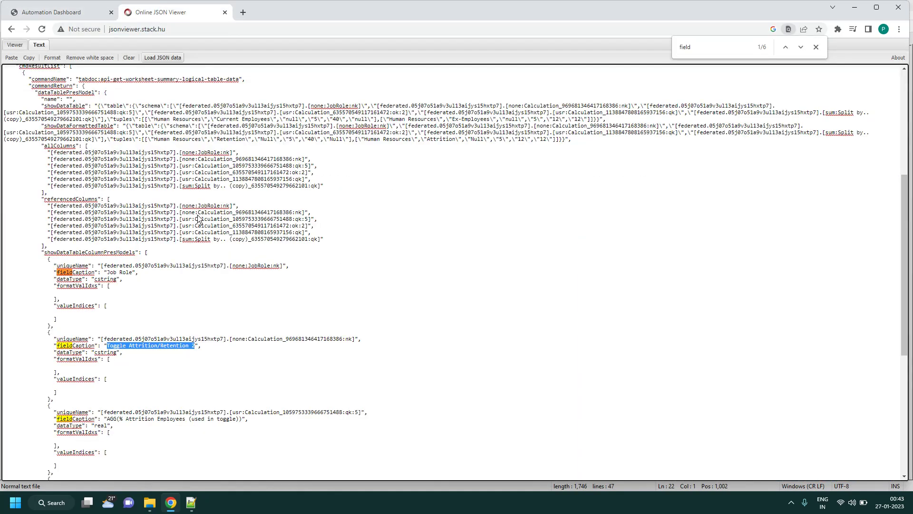
{"action": "double_click", "coordinate": [106, 352]}
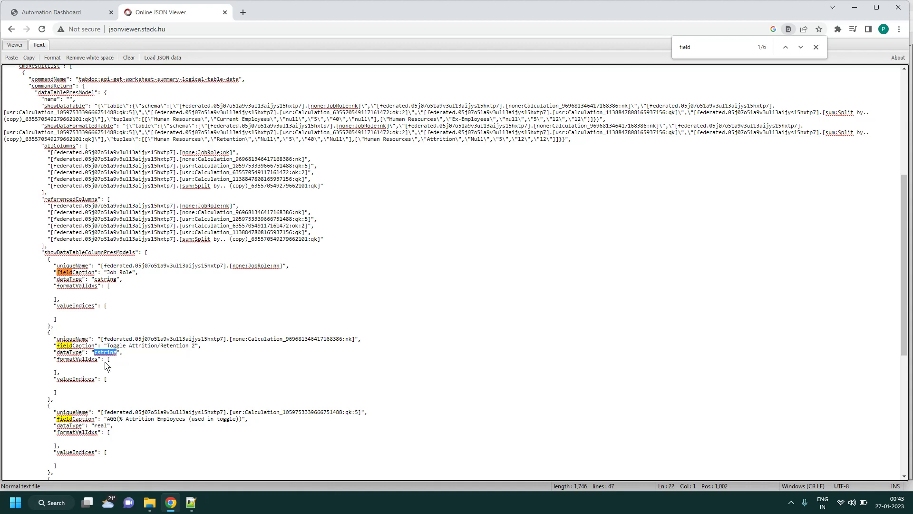
{"action": "left_click", "coordinate": [63, 14]}
Step: Append the Retention value from the returned data and select the whole filter string
{"action": "scroll", "coordinate": [339, 102], "scroll_direction": "down", "scroll_amount": 3}
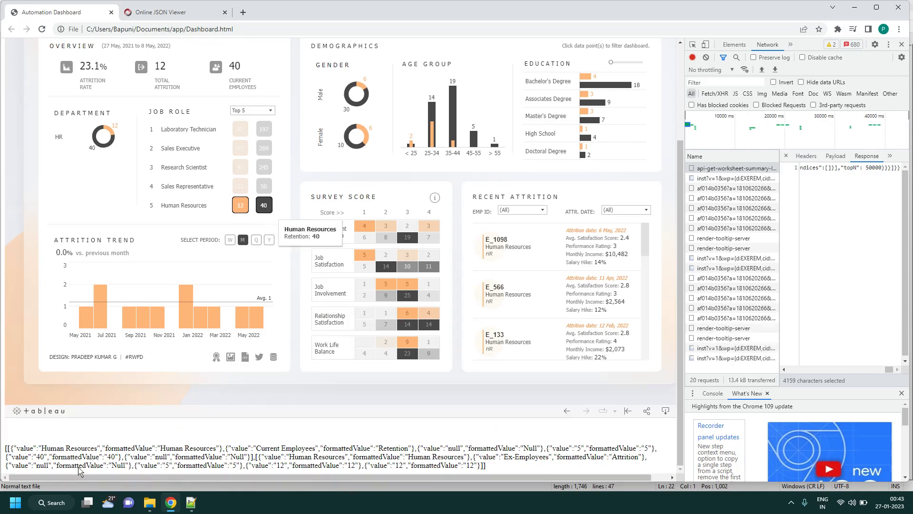
{"action": "double_click", "coordinate": [388, 450]}
{"action": "key", "text": "ctrl+c"}
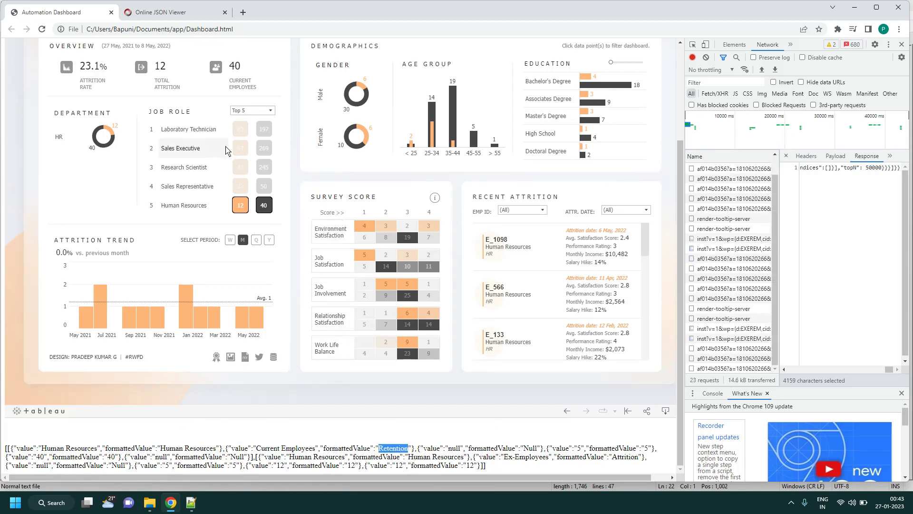
{"action": "scroll", "coordinate": [197, 143], "scroll_direction": "up", "scroll_amount": 3}
{"action": "left_click", "coordinate": [166, 67]}
{"action": "key", "text": "ctrl+v"}
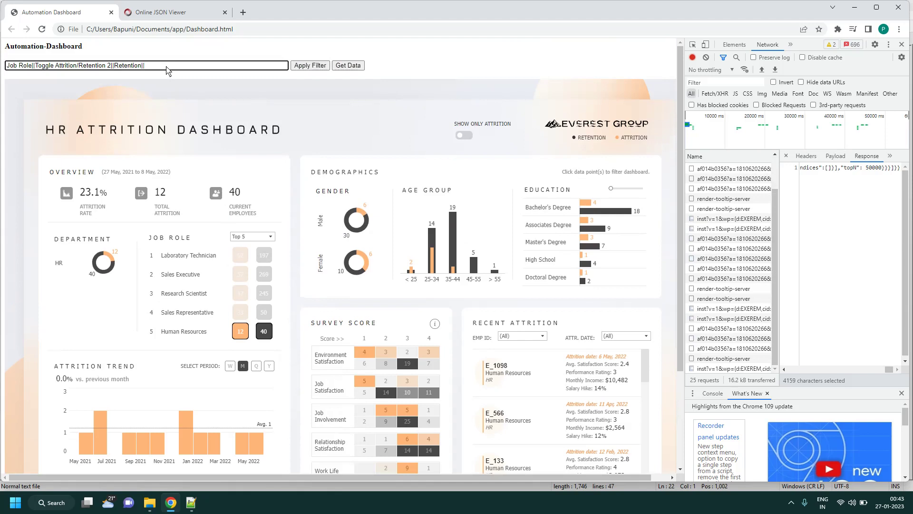
{"action": "key", "text": "ctrl+a"}
{"action": "key", "text": "ctrl+c"}
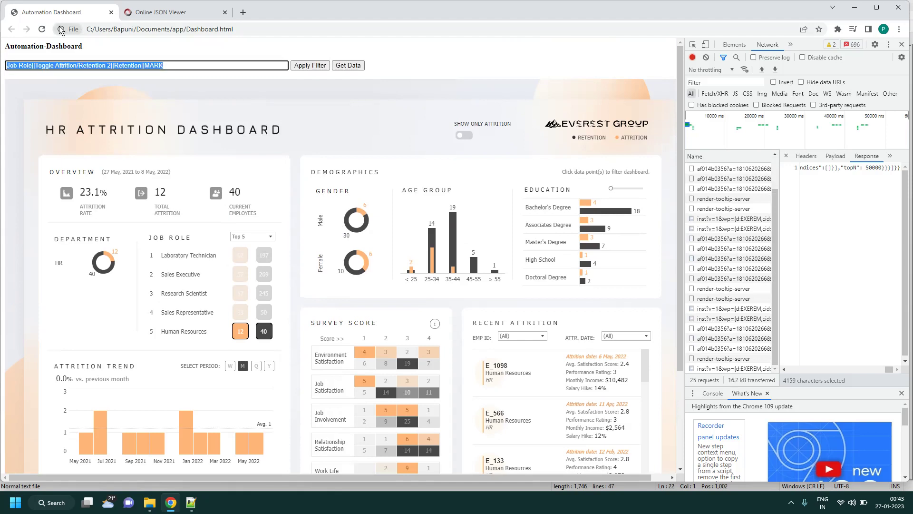
Step: Reload the dashboard and paste the filter string into the Notepad++ Bar Graph notes on line 22
{"action": "left_click", "coordinate": [44, 31]}
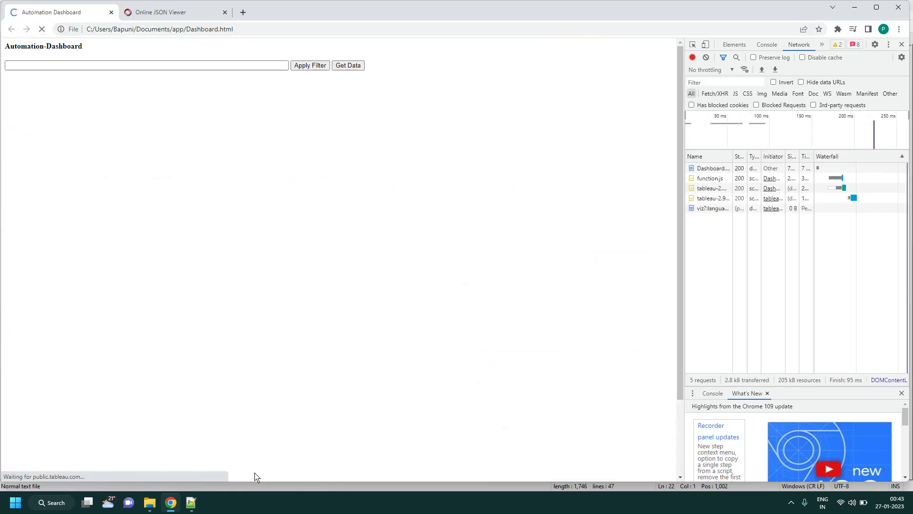
{"action": "left_click", "coordinate": [191, 502]}
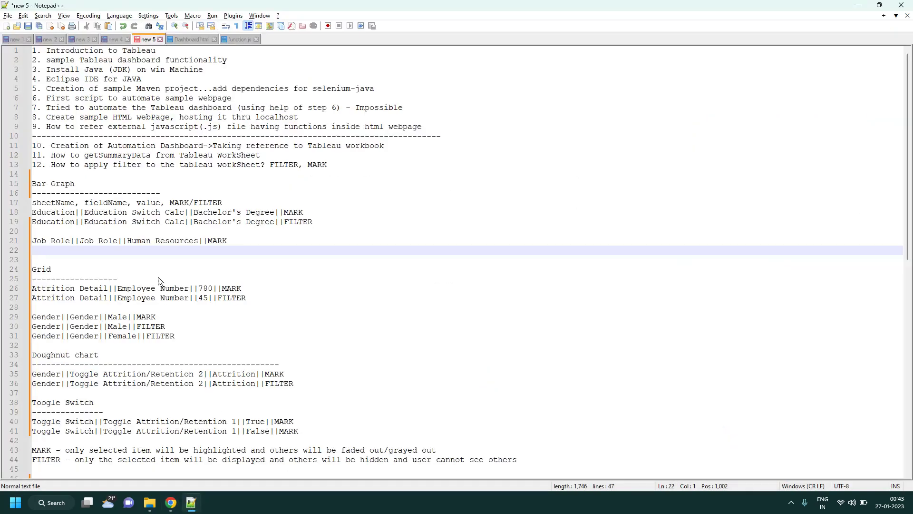
{"action": "key", "text": "ctrl+v"}
{"action": "key", "text": "alt+Tab"}
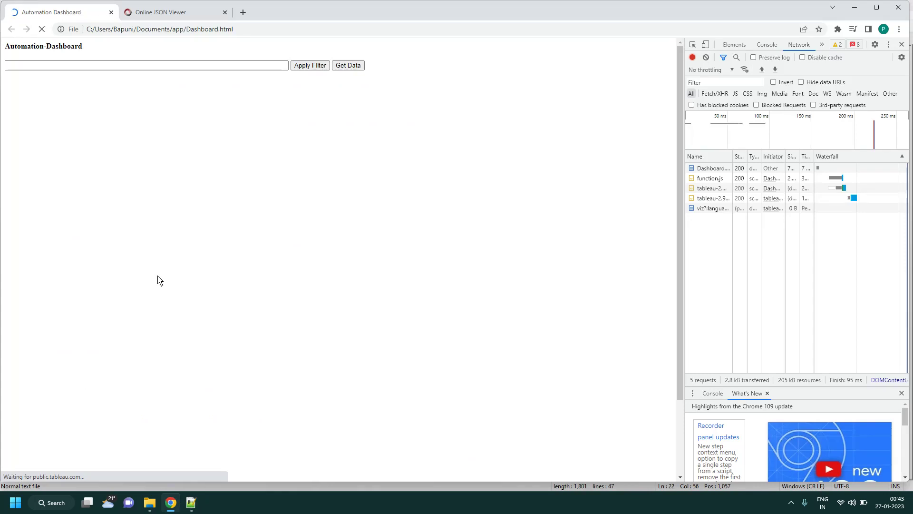
Step: Paste the saved filter string into the box, then reload the dashboard page
{"action": "left_click", "coordinate": [155, 69]}
{"action": "key", "text": "ctrl+v"}
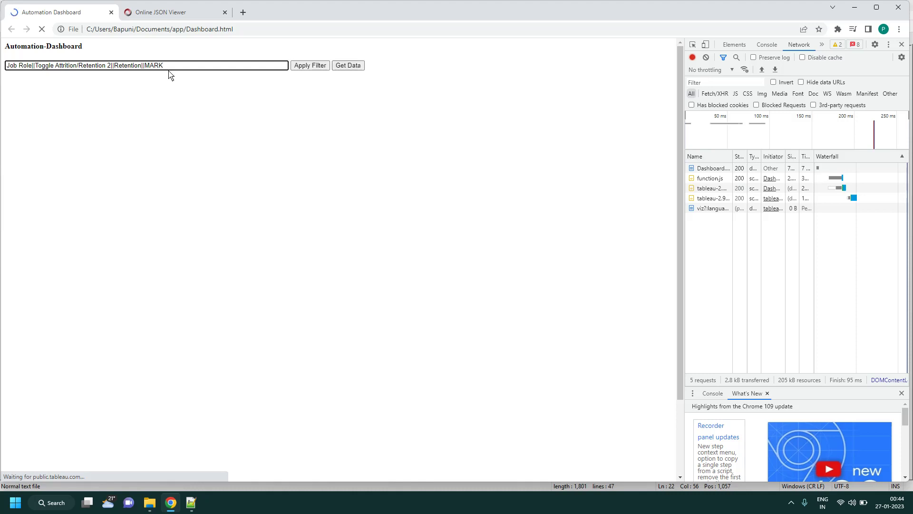
{"action": "left_click_drag", "start_coordinate": [175, 67], "coordinate": [1, 61]}
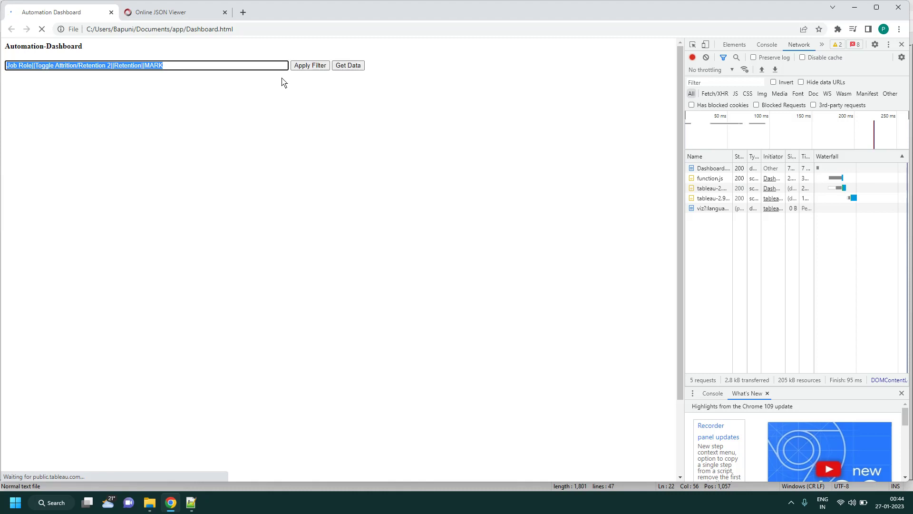
{"action": "left_click", "coordinate": [102, 29]}
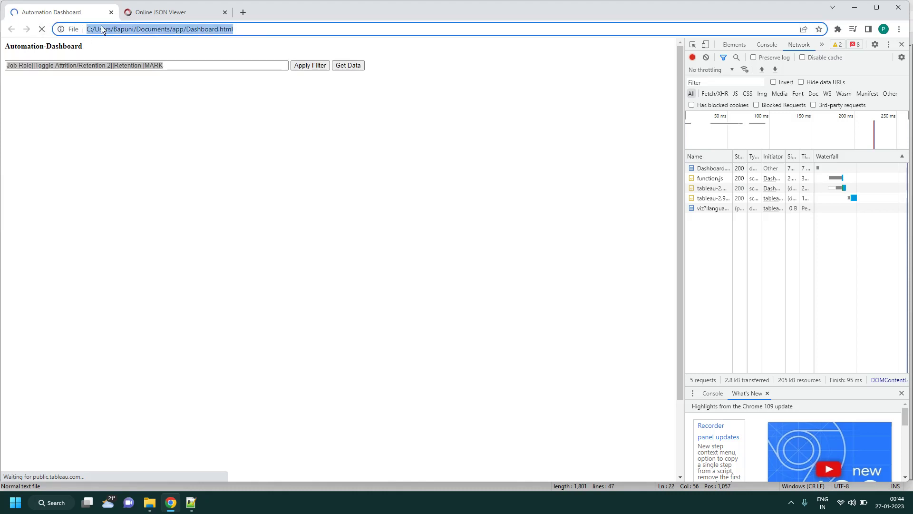
{"action": "key", "text": "Return"}
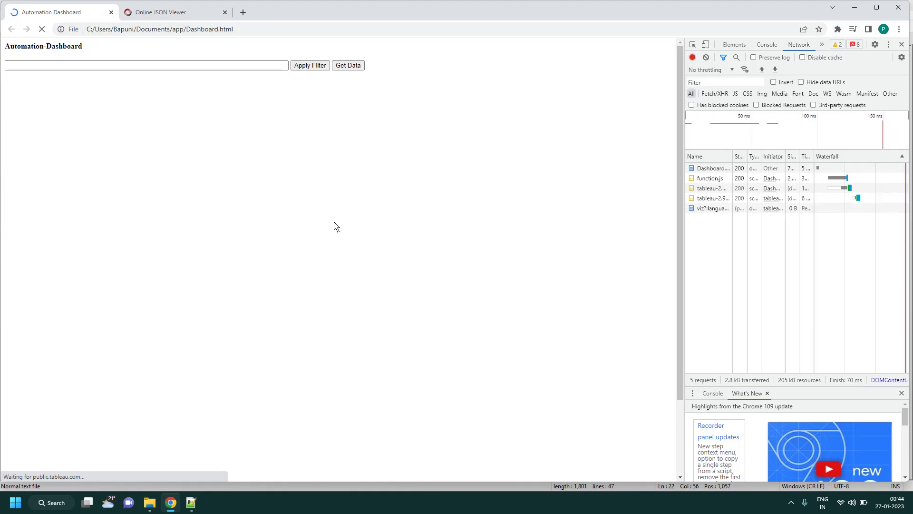
Step: Paste the clipboard into the loaded dashboard's filter box and bring up the Notepad++ notes
{"action": "left_click", "coordinate": [256, 66]}
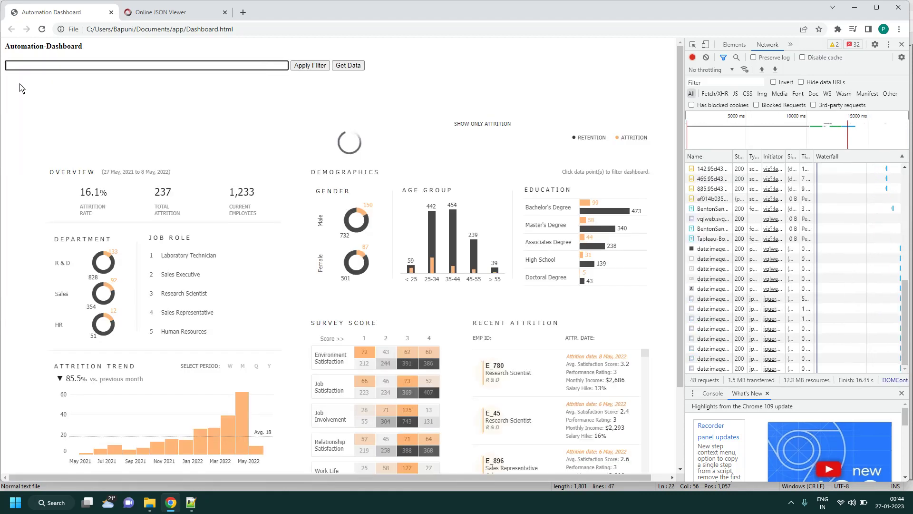
{"action": "type", "text": "file:///C:/Users/Bapuni/Documents/app/Dashboard.html"}
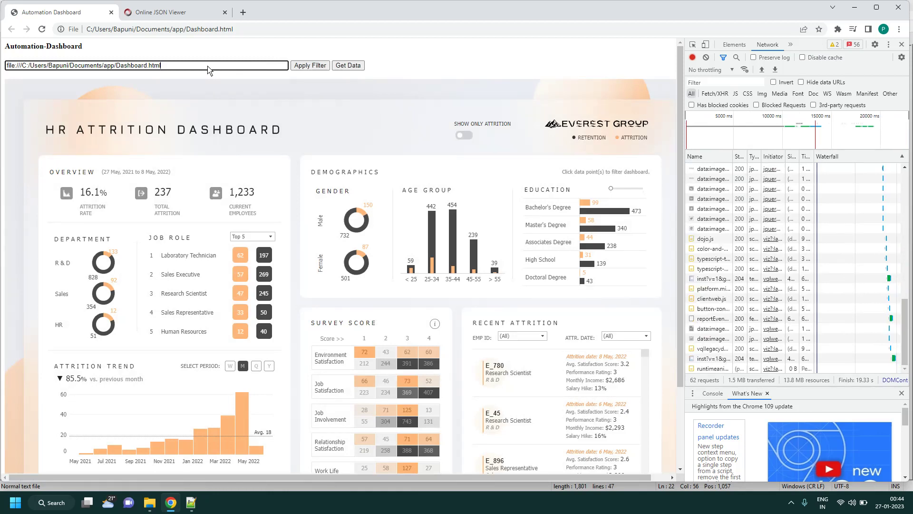
{"action": "left_click", "coordinate": [192, 503]}
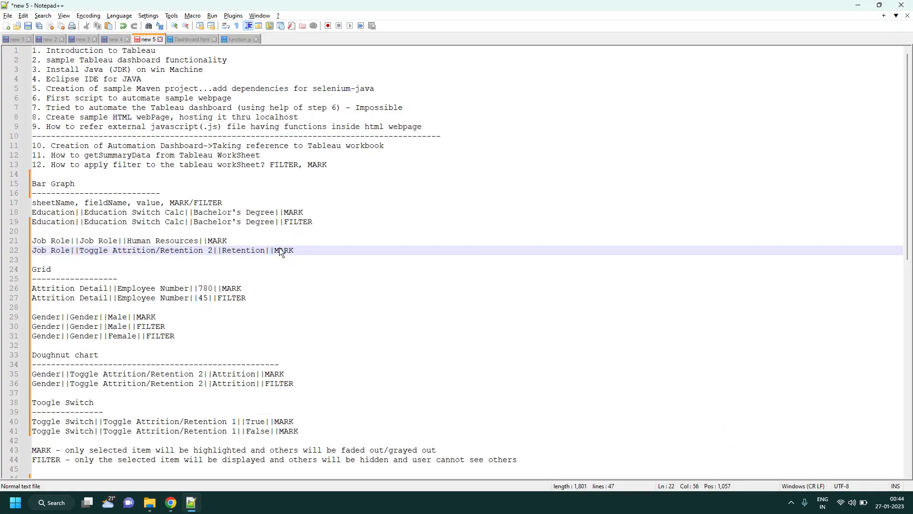
Step: Copy the Retention MARK line from the notes and apply it in the dashboard's filter box
{"action": "left_click_drag", "start_coordinate": [300, 251], "coordinate": [19, 253]}
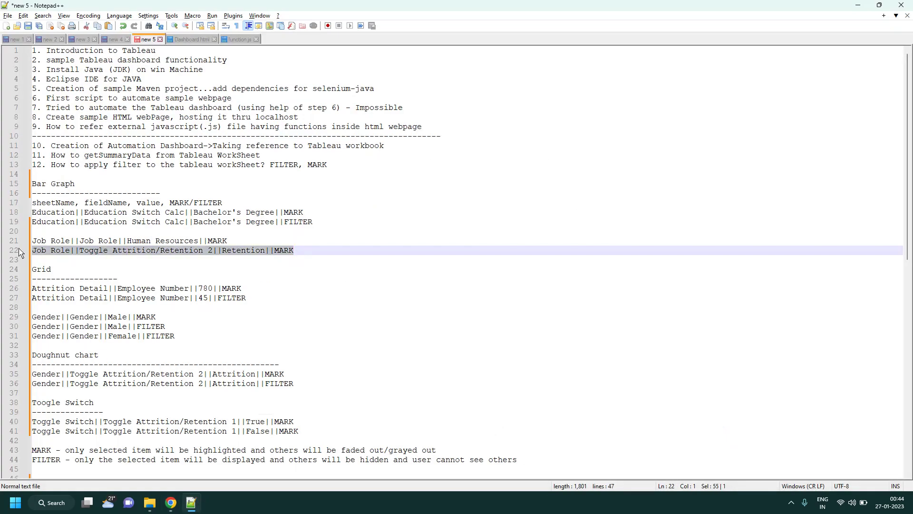
{"action": "key", "text": "ctrl+c"}
{"action": "key", "text": "alt+Tab"}
{"action": "triple_click", "coordinate": [150, 66]}
{"action": "key", "text": "ctrl+v"}
{"action": "left_click", "coordinate": [323, 67]}
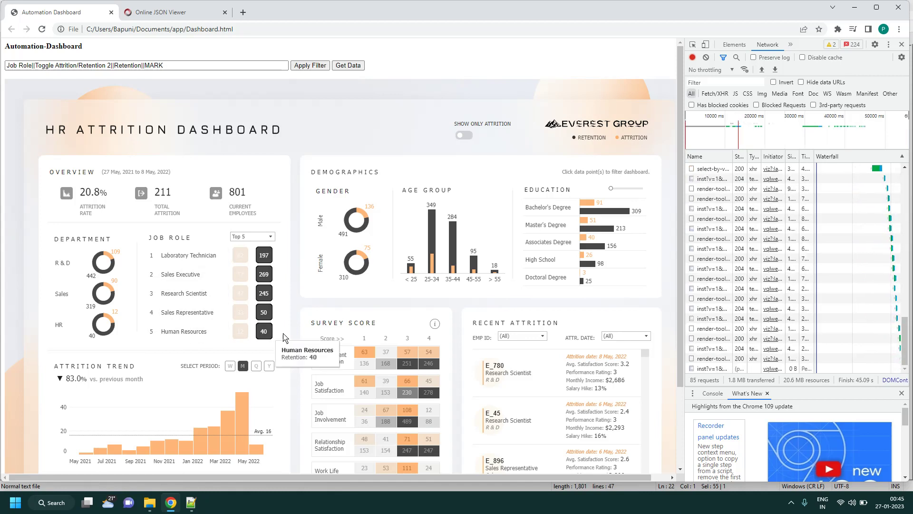
Step: Select the Job Role||Job Role||Human Resources||MARK line in the notes and reload the dashboard
{"action": "key", "text": "alt+Tab"}
{"action": "left_click_drag", "start_coordinate": [229, 241], "coordinate": [14, 242]}
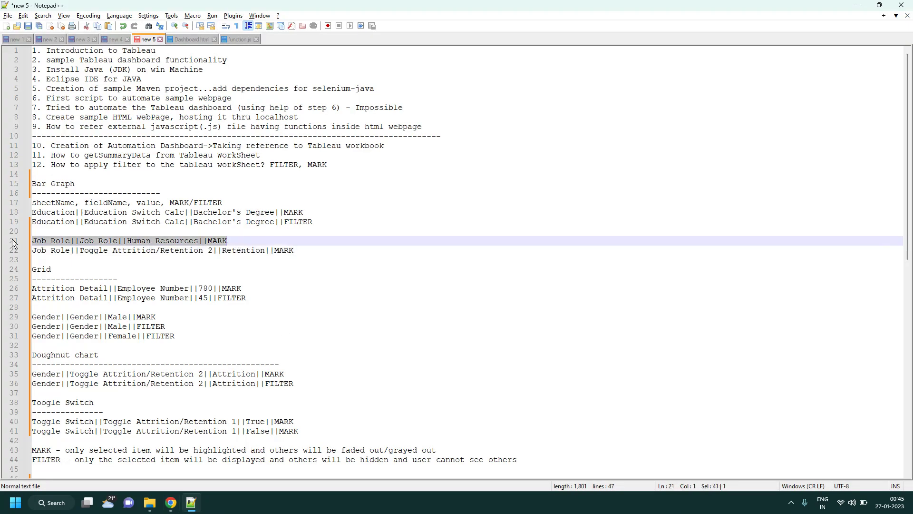
{"action": "key", "text": "alt+Tab"}
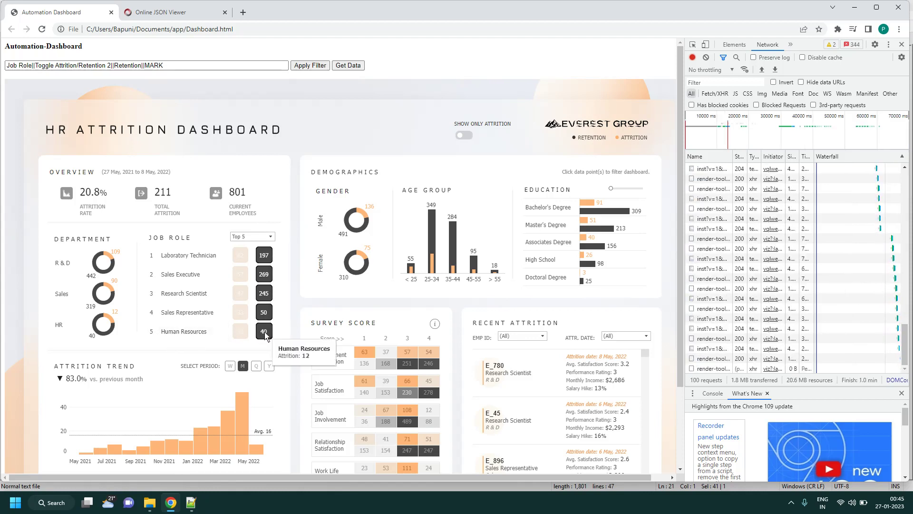
{"action": "key", "text": "F5"}
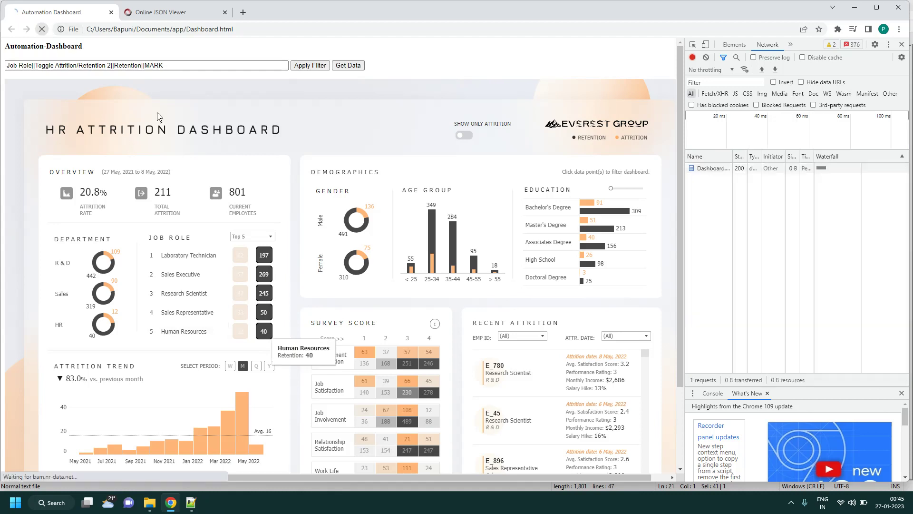
{"action": "key", "text": "alt+Tab"}
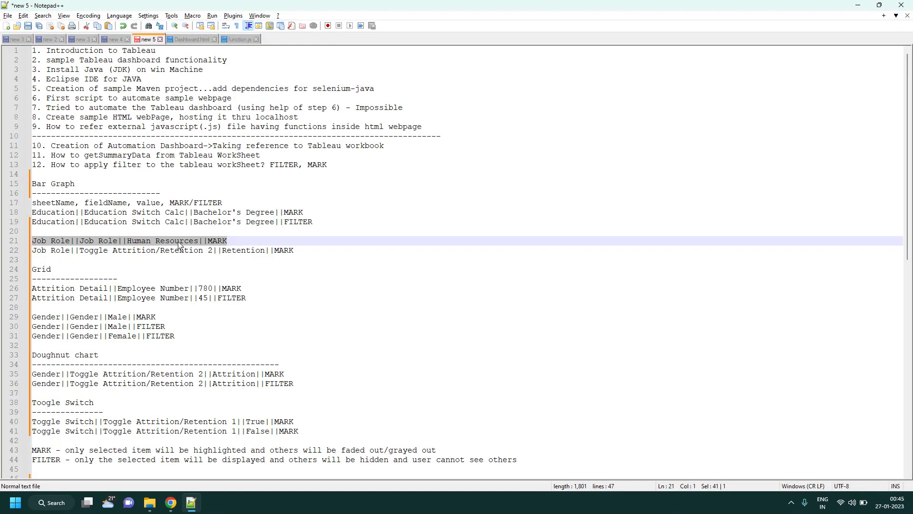
Step: Apply Job Role||Job Role||Human Resources||MARK, narrowing the overview to 12 attritions among 40 employees
{"action": "left_click", "coordinate": [233, 243]}
{"action": "left_click_drag", "start_coordinate": [227, 244], "coordinate": [28, 243]}
{"action": "key", "text": "alt+Tab"}
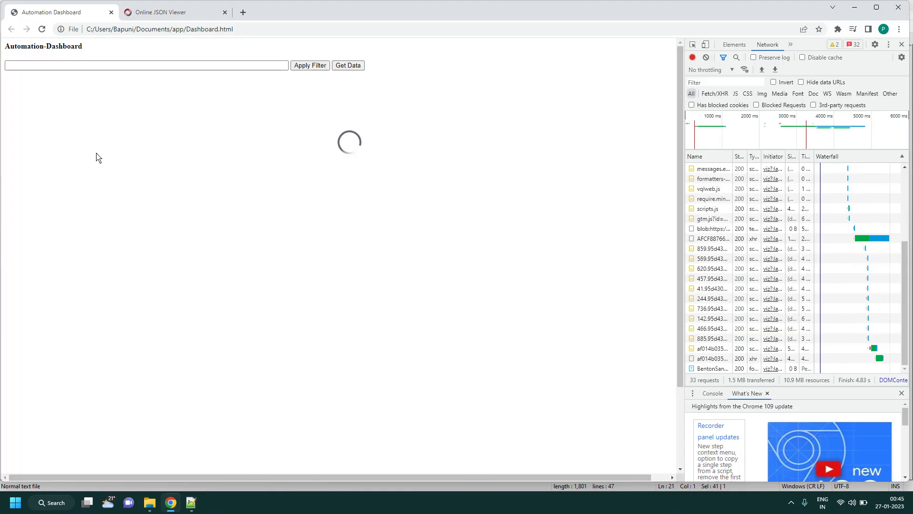
{"action": "left_click", "coordinate": [120, 67]}
{"action": "key", "text": "ctrl+v"}
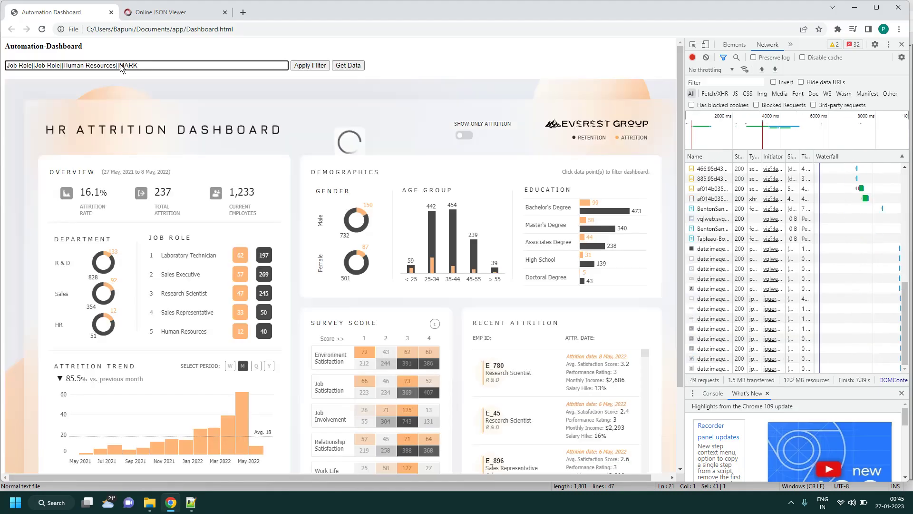
{"action": "left_click", "coordinate": [300, 67]}
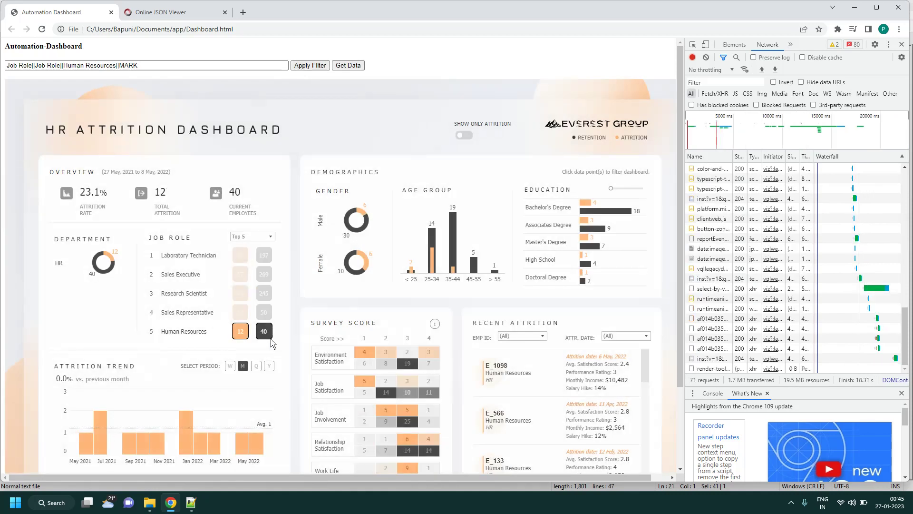
Step: Reapply Job Role||Toggle Attrition/Retention 2||Retention||MARK, restoring 211 attritions and 801 employees
{"action": "key", "text": "alt+Tab"}
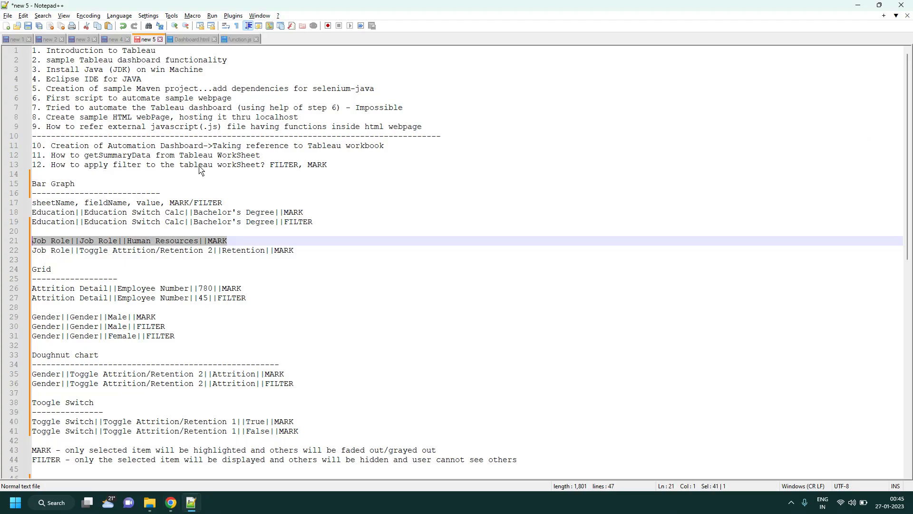
{"action": "left_click_drag", "start_coordinate": [301, 251], "coordinate": [33, 255]}
{"action": "key", "text": "alt+Tab"}
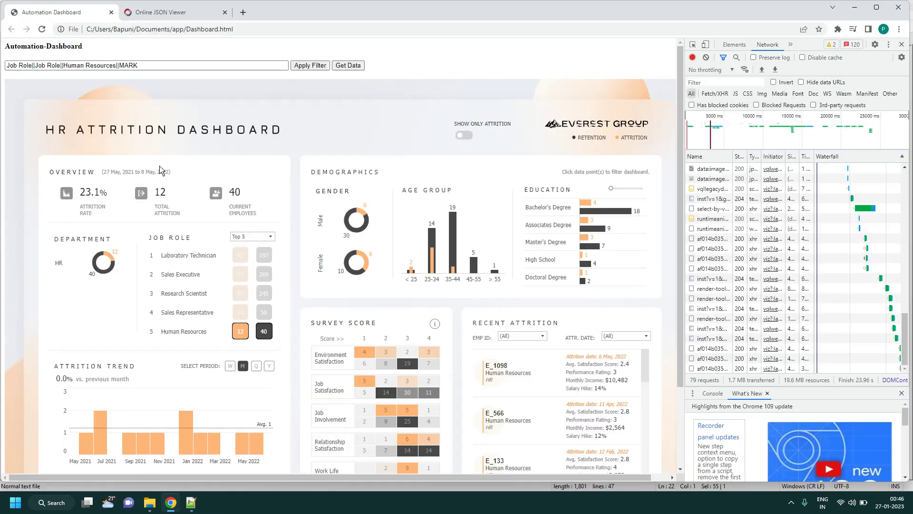
{"action": "left_click", "coordinate": [158, 65]}
{"action": "key", "text": "ctrl+a"}
{"action": "key", "text": "ctrl+v"}
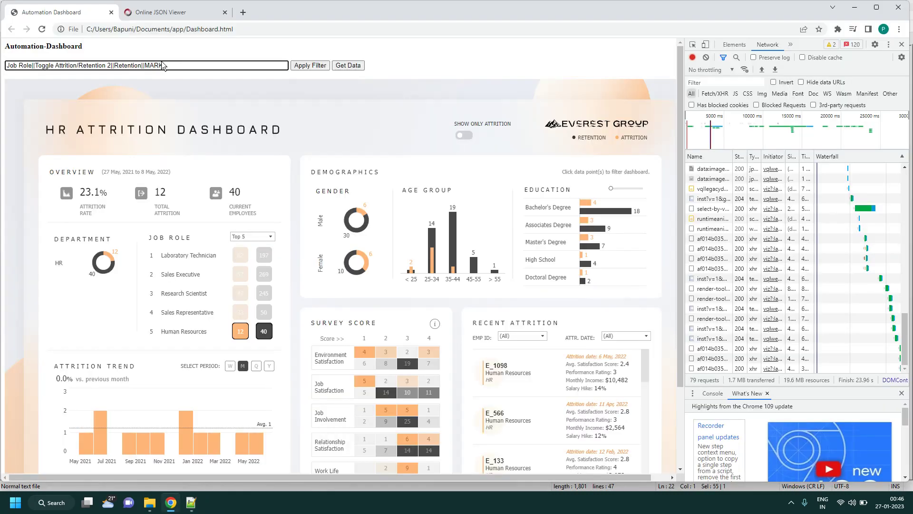
{"action": "left_click", "coordinate": [310, 66]}
{"action": "left_click", "coordinate": [320, 68]}
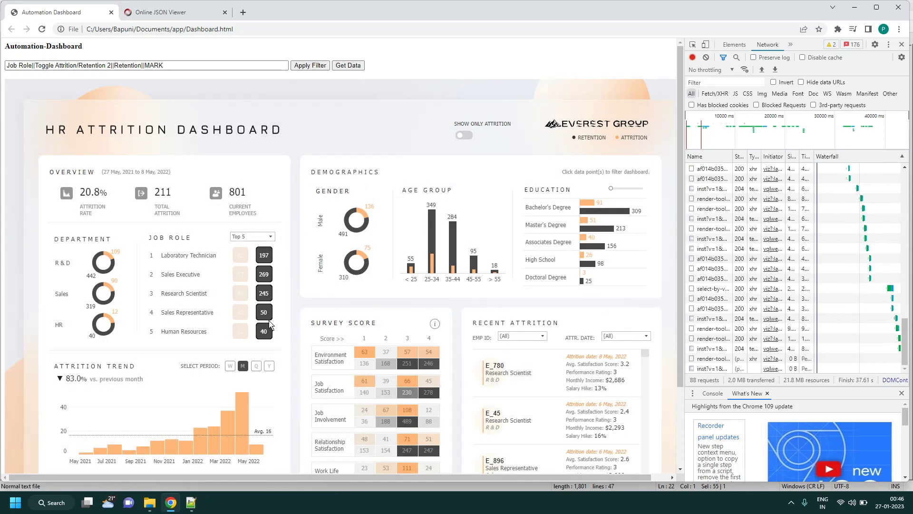
{"action": "mouse_move", "coordinate": [270, 323]}
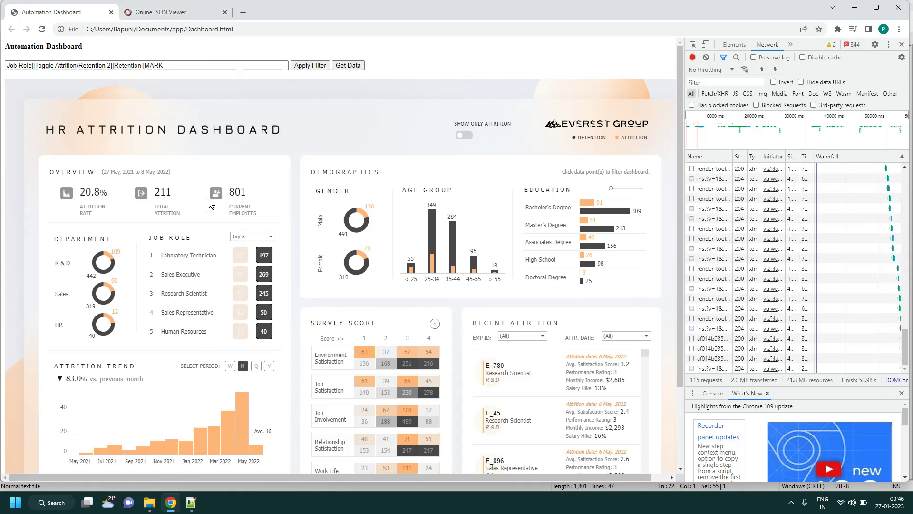
Step: Check the Notepad++ notes, then empty the dashboard's filter box
{"action": "left_click", "coordinate": [192, 502]}
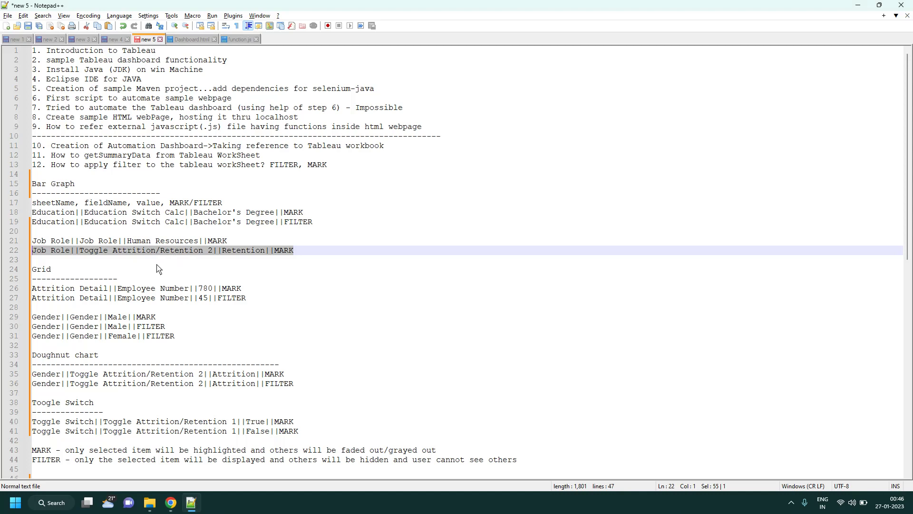
{"action": "key", "text": "alt+Tab"}
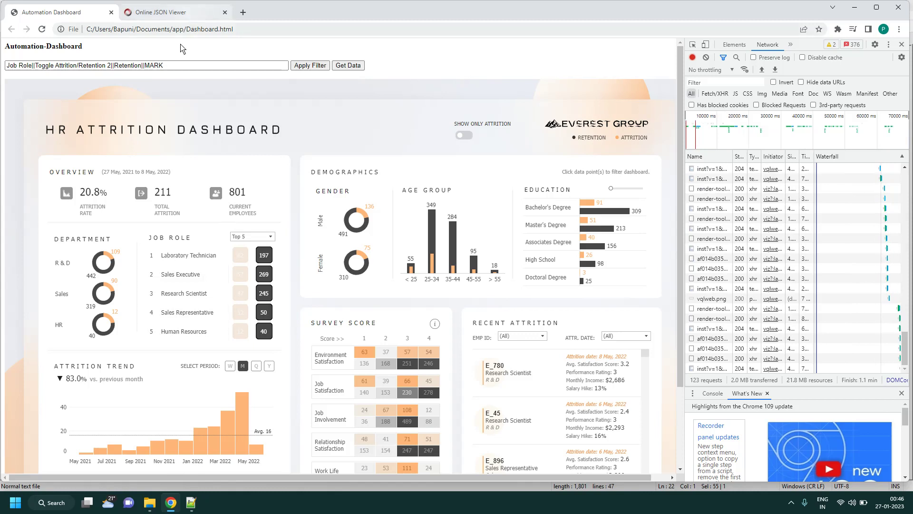
{"action": "left_click_drag", "start_coordinate": [175, 71], "coordinate": [2, 64]}
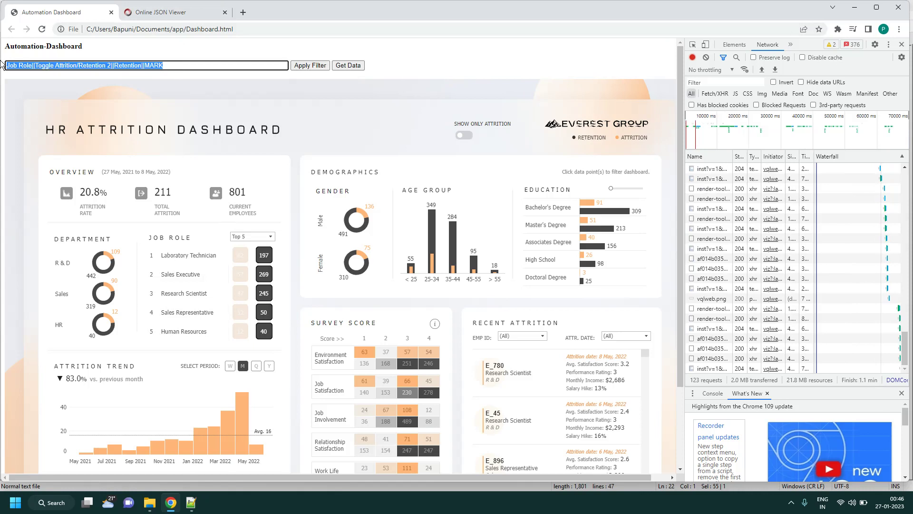
{"action": "key", "text": "BackSpace"}
Step: Add the line Job Role||Job Role||Human Resources||FILTER below the MARK line in the notes
{"action": "left_click", "coordinate": [186, 499]}
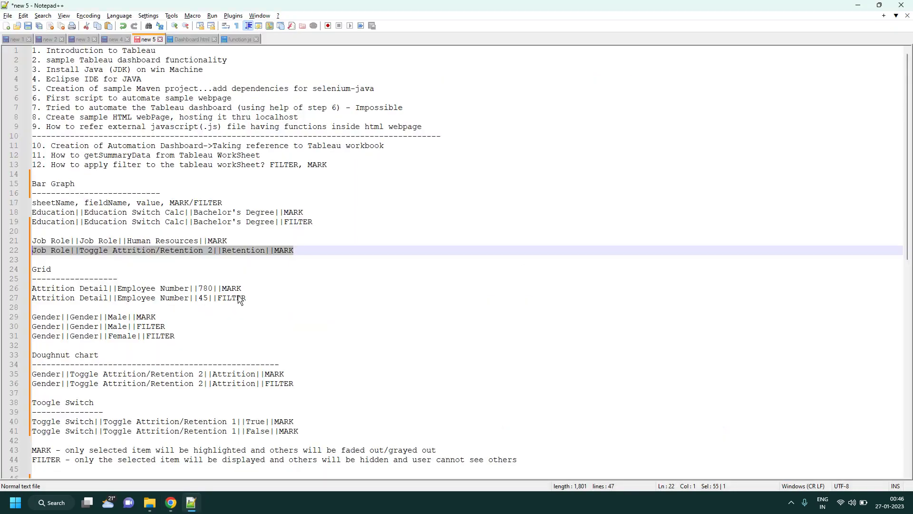
{"action": "left_click", "coordinate": [317, 251]}
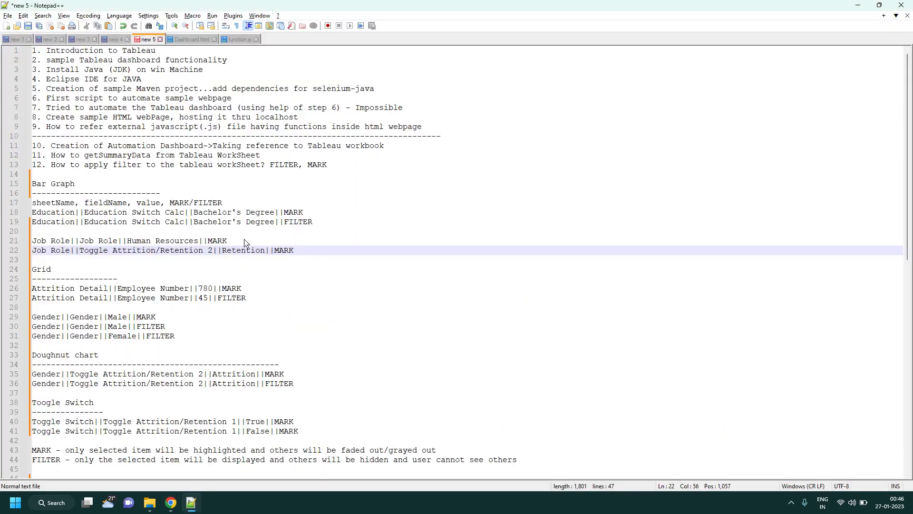
{"action": "left_click_drag", "start_coordinate": [238, 243], "coordinate": [48, 243]}
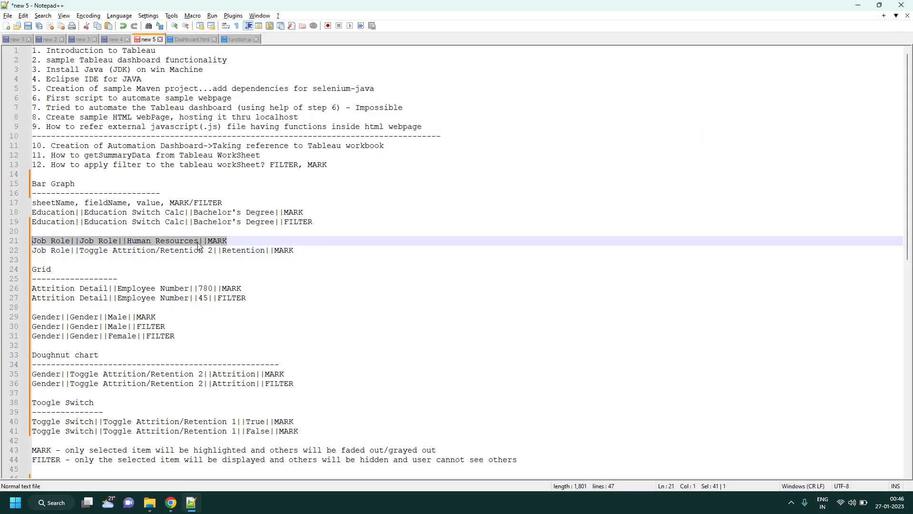
{"action": "key", "text": "ctrl+c"}
{"action": "left_click", "coordinate": [240, 241]}
{"action": "key", "text": "Return"}
{"action": "key", "text": "ctrl+v"}
{"action": "double_click", "coordinate": [219, 251]}
{"action": "type", "text": "FILTE"}
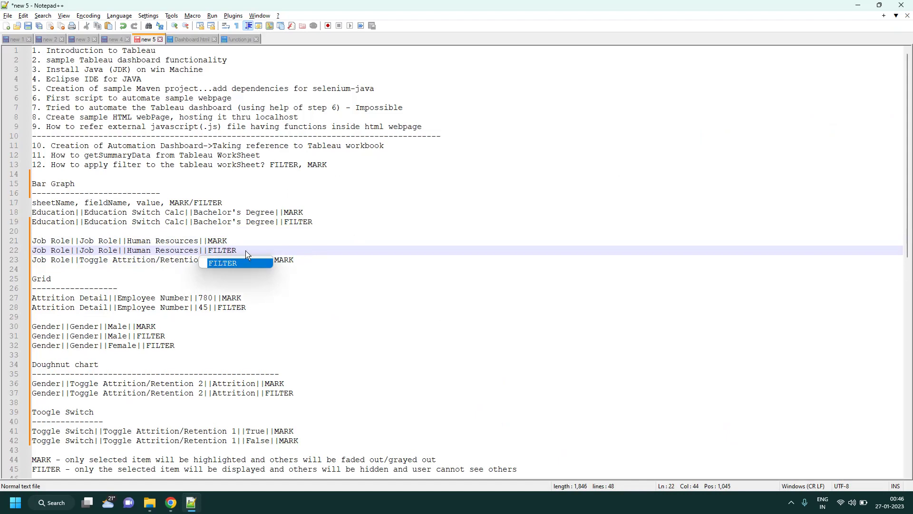
{"action": "type", "text": "R"}
{"action": "left_click", "coordinate": [241, 255]}
{"action": "left_click_drag", "start_coordinate": [241, 255], "coordinate": [31, 257]}
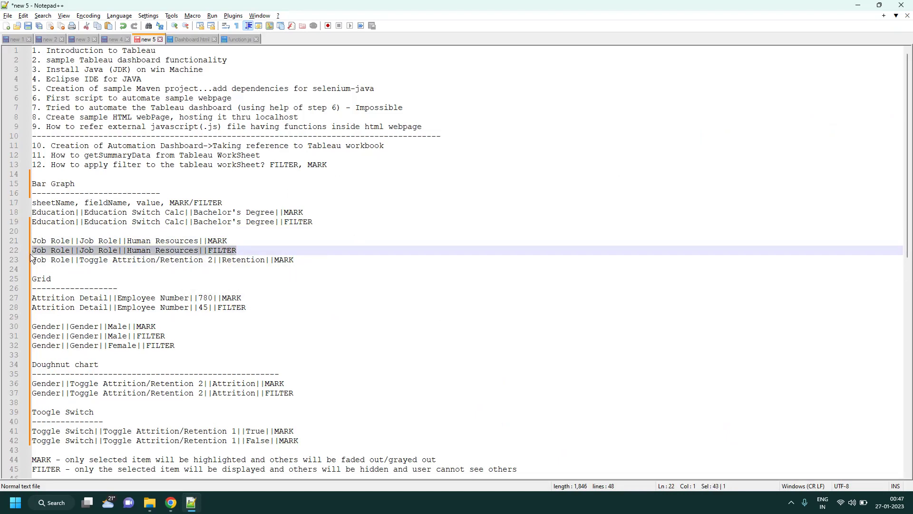
Step: Apply the Human Resources FILTER string from the dashboard's filter box
{"action": "key", "text": "alt+Tab"}
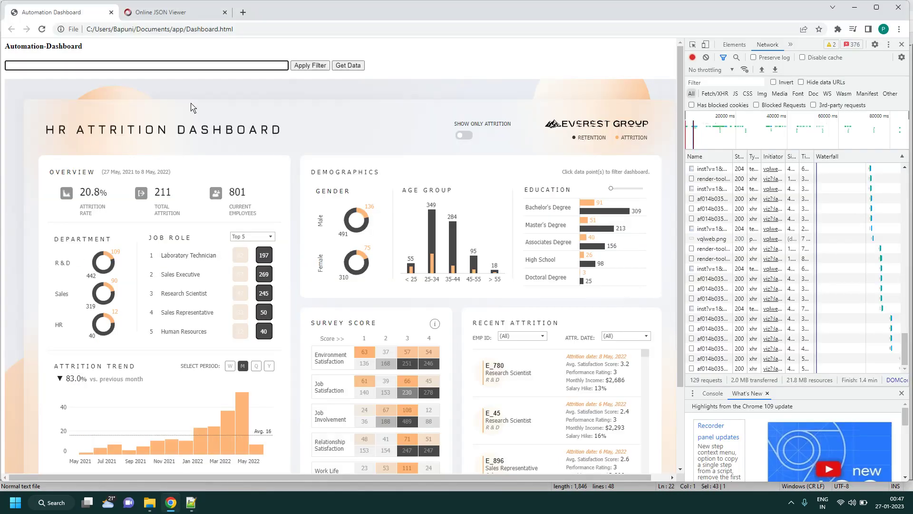
{"action": "key", "text": "ctrl+v"}
{"action": "left_click", "coordinate": [319, 67]}
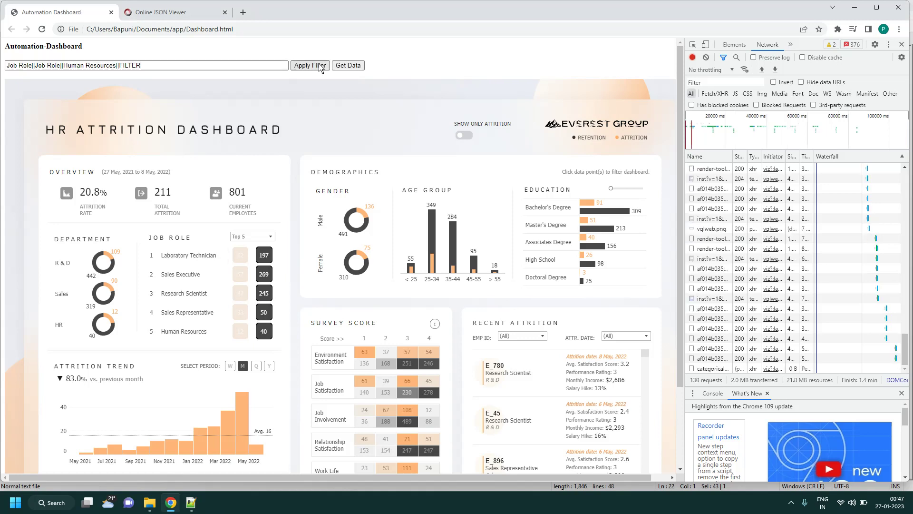